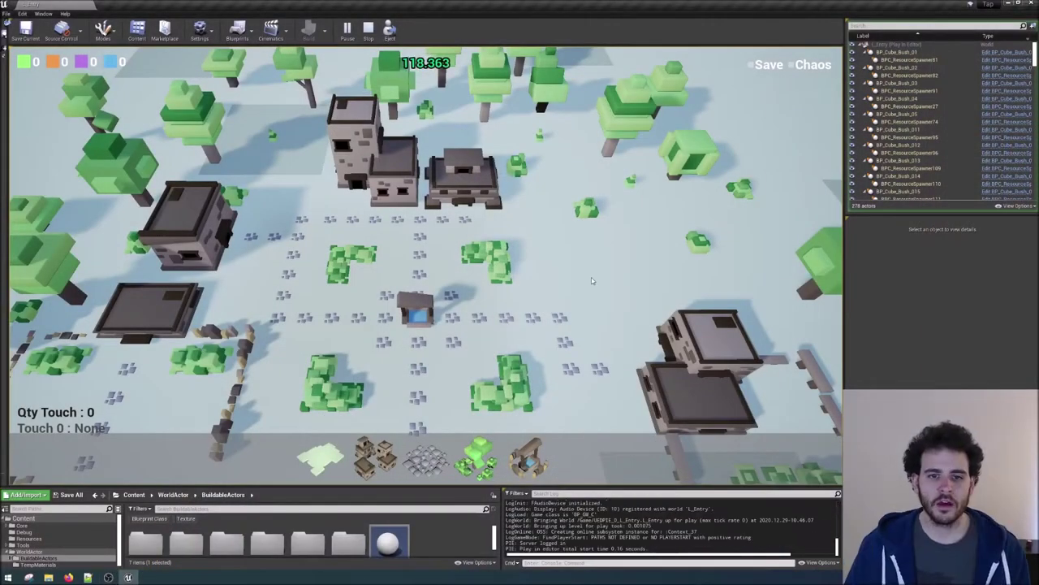
- Move the L-shaped bush between the well and the upper houses to a nearby spot, and delete it by dropping it on the build bar
click(501, 261)
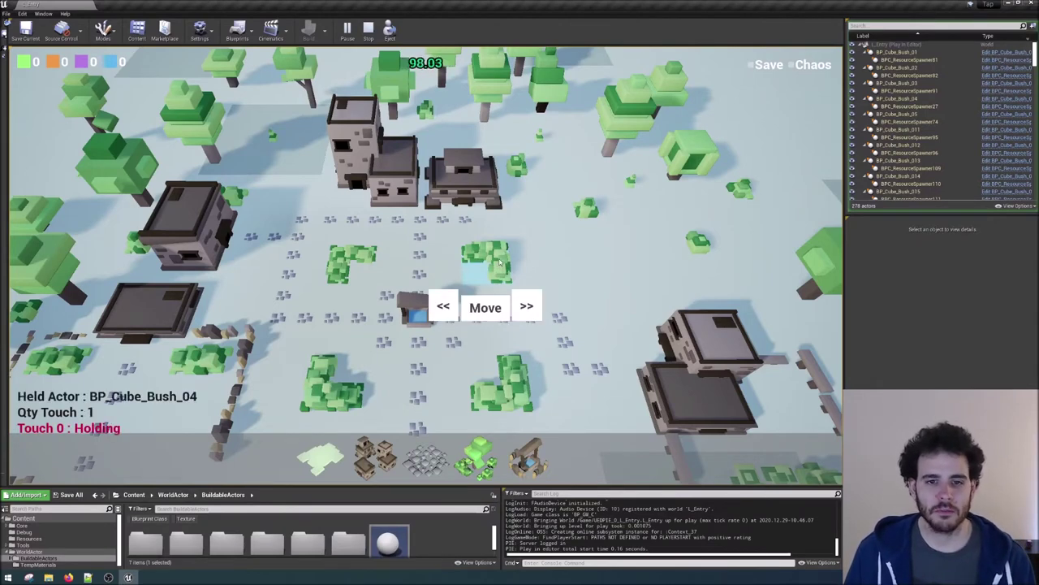
click(487, 308)
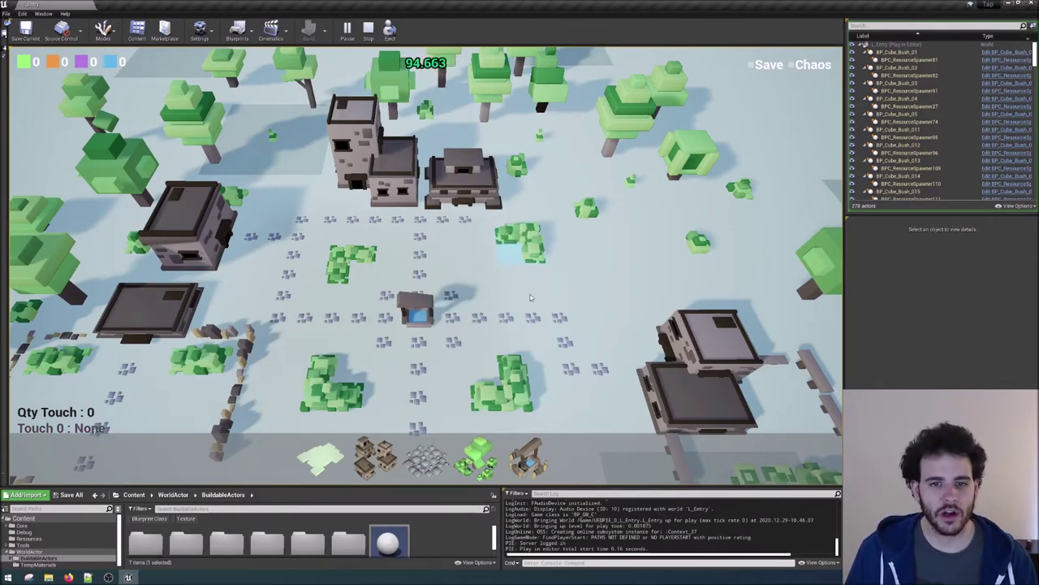
drag(553, 299, 533, 308)
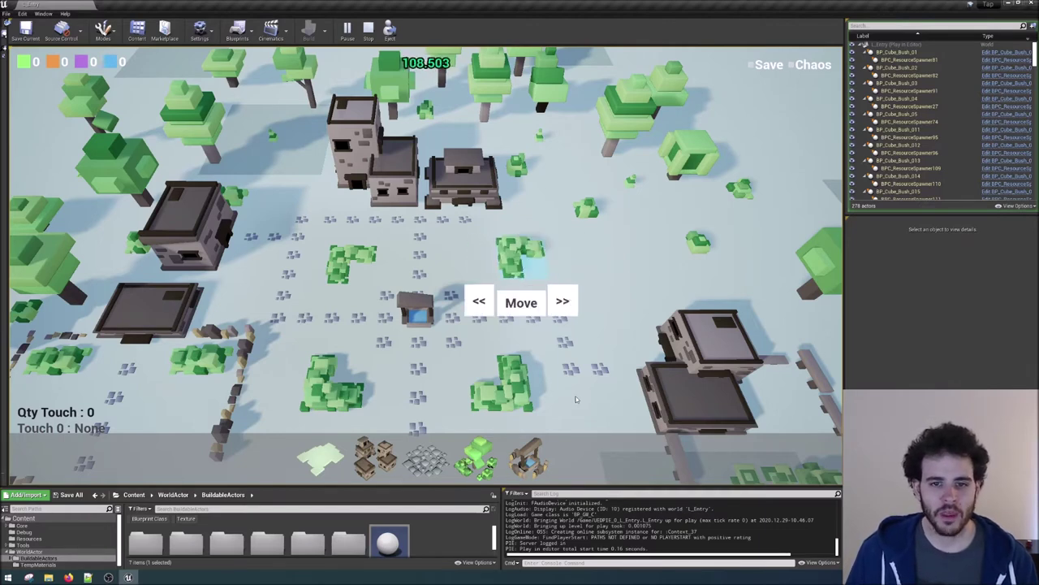
drag(526, 306, 594, 463)
- Select the tree beyond the small bushes and move it several times across the clearing, ending behind the low house beside the forest
click(621, 143)
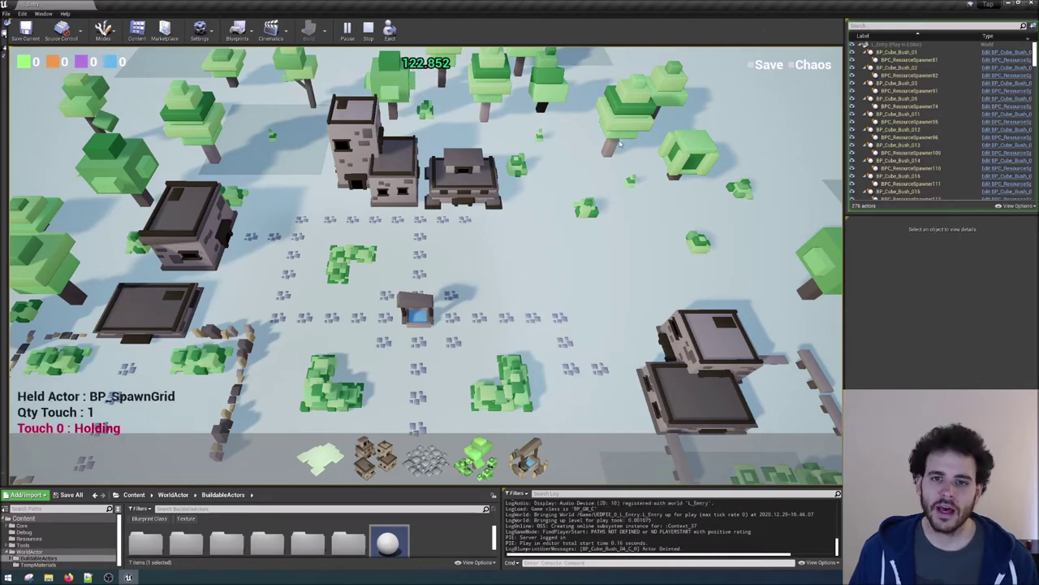
click(611, 147)
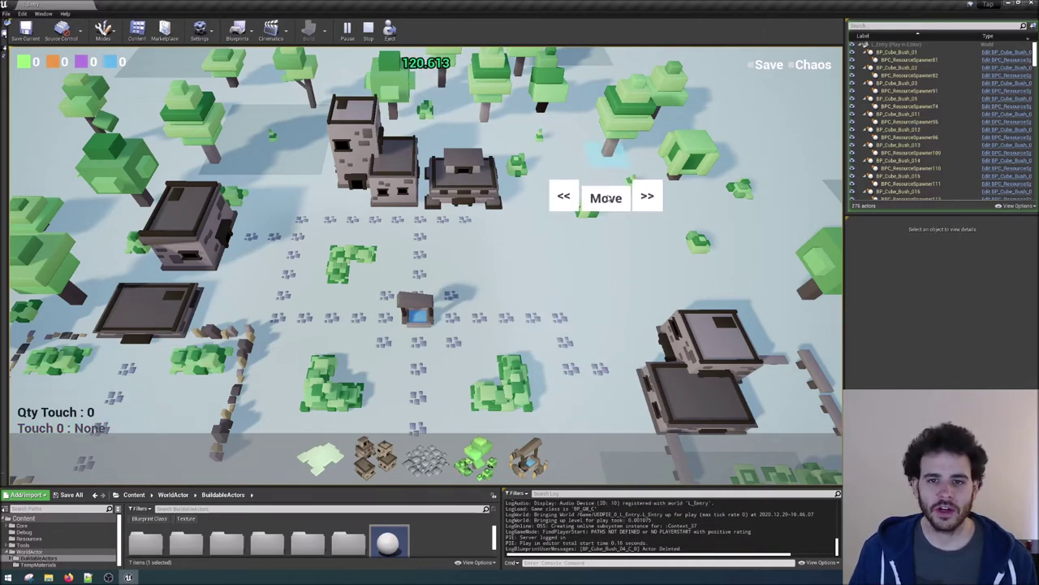
click(605, 198)
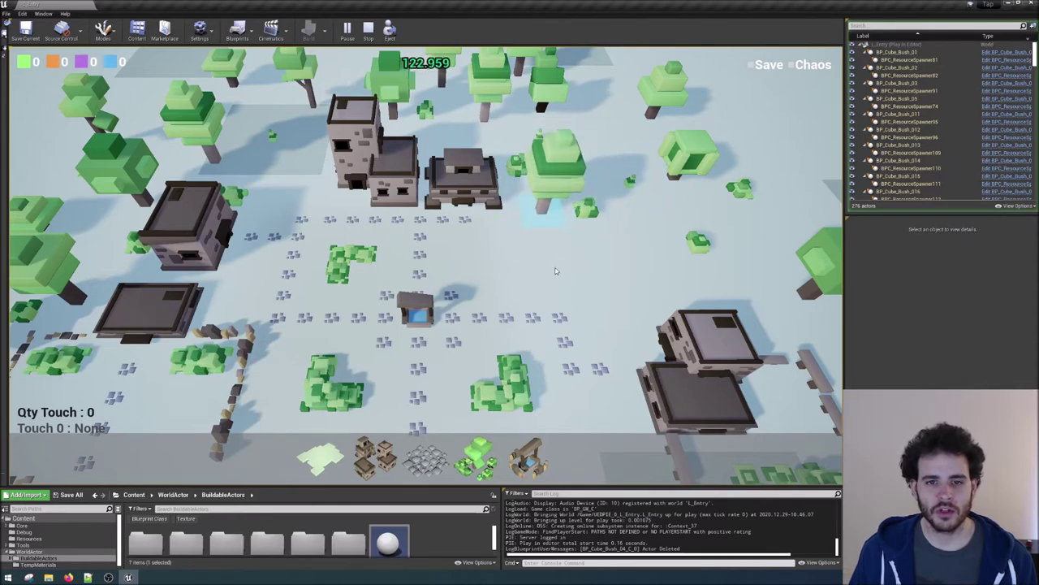
drag(557, 272, 598, 206)
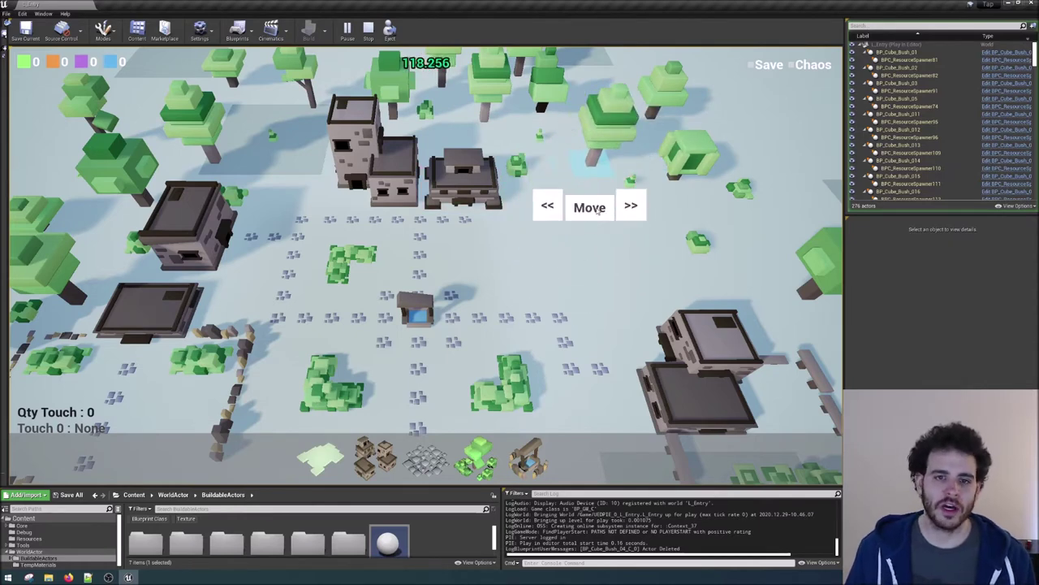
click(597, 209)
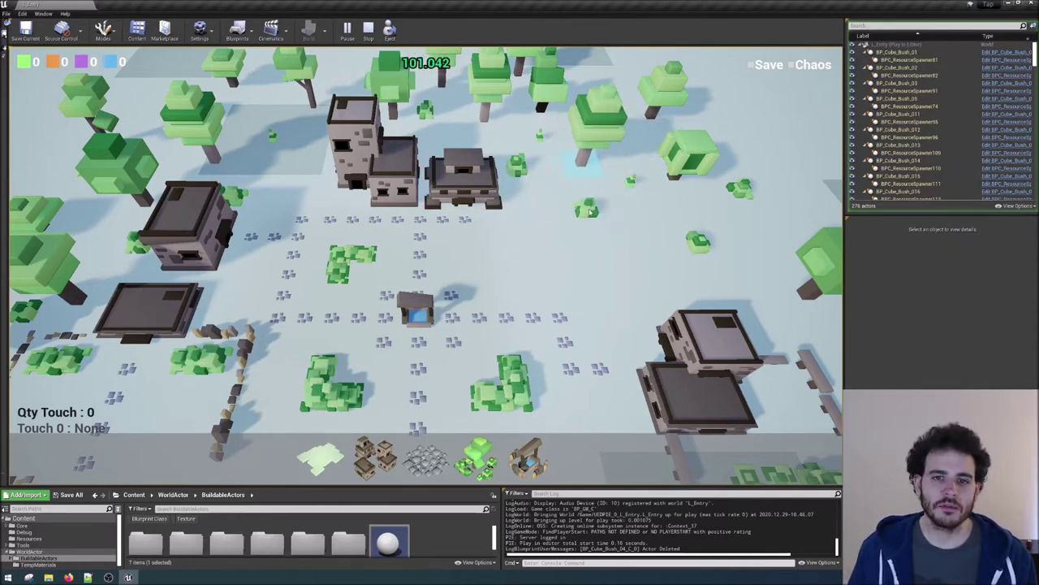
click(546, 281)
click(541, 264)
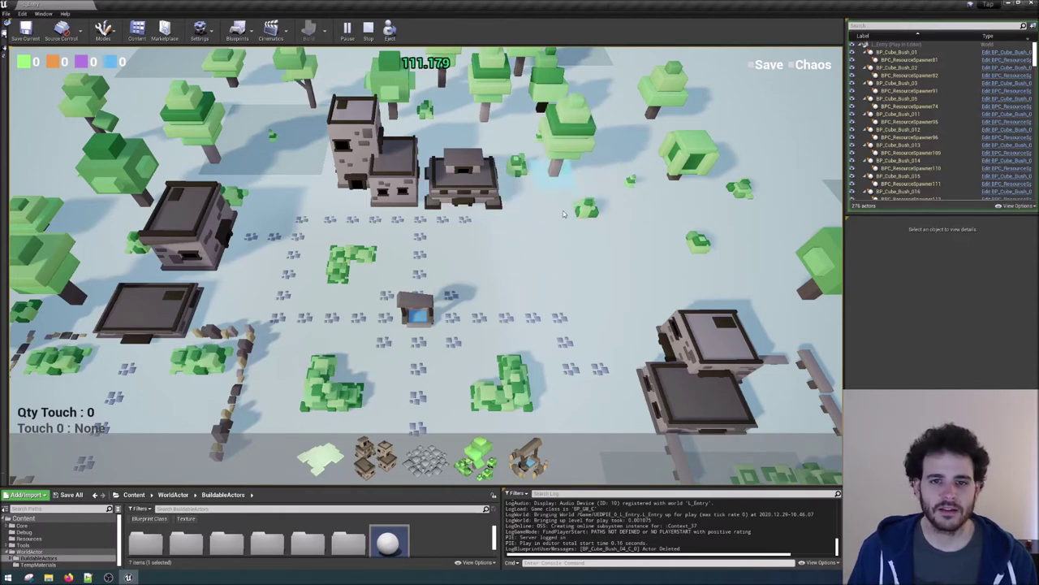
click(562, 195)
click(559, 208)
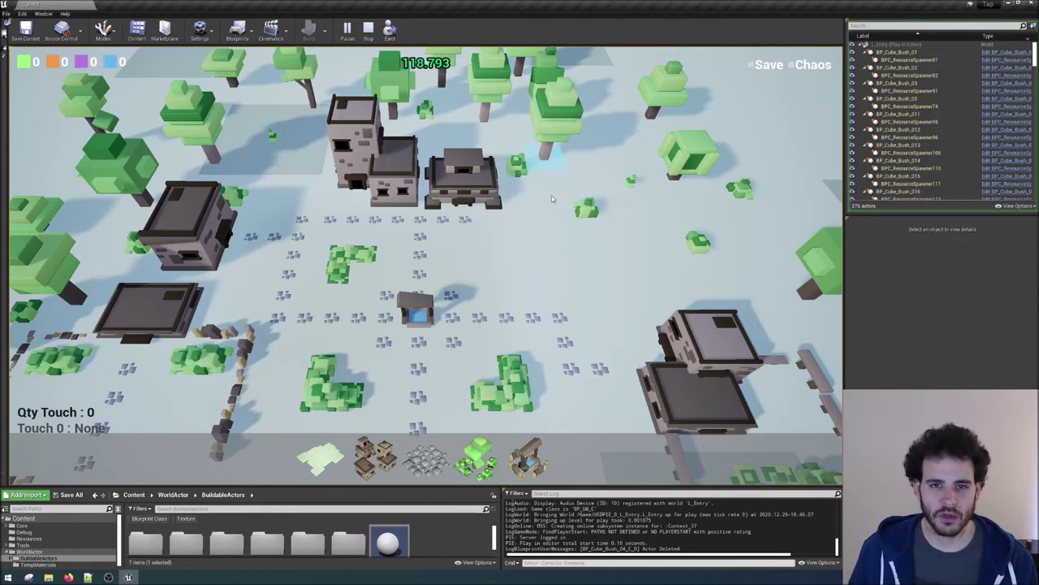
click(552, 197)
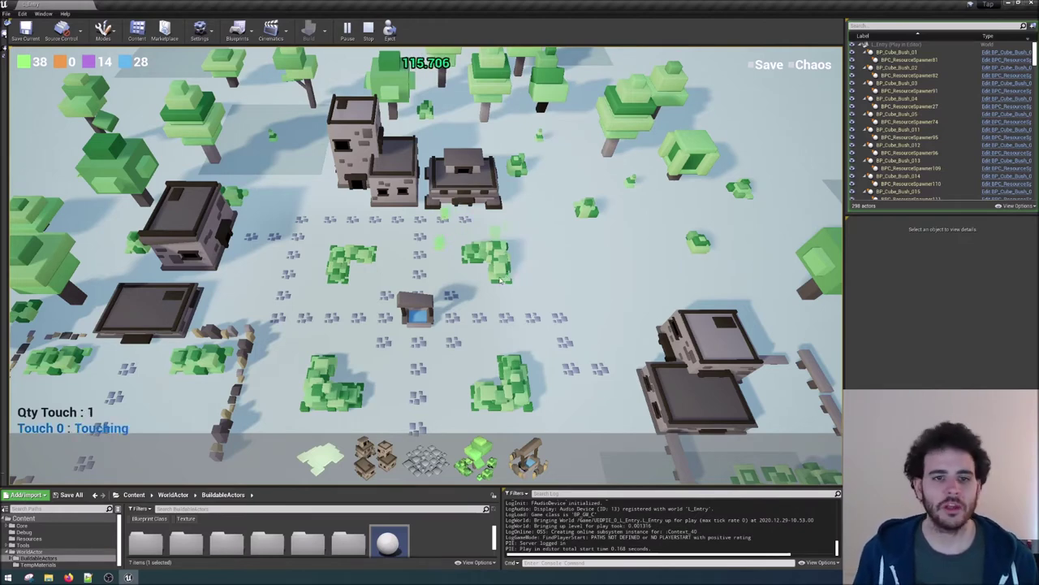
- Collect green resources from the L-shaped bush, blue ones from the well and purple ones from the stone path
click(497, 277)
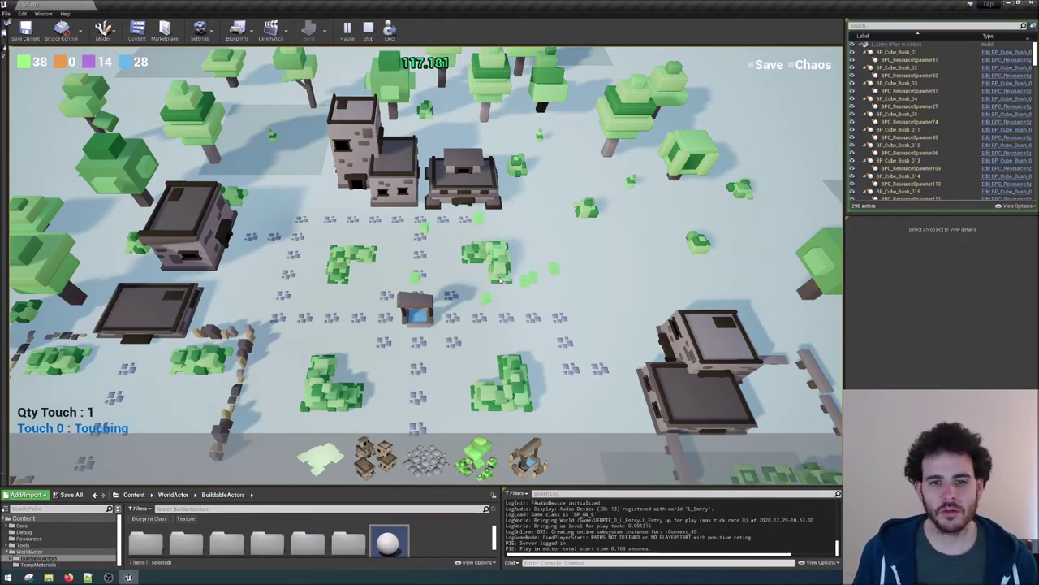
click(432, 315)
click(432, 315)
click(432, 315)
click(481, 319)
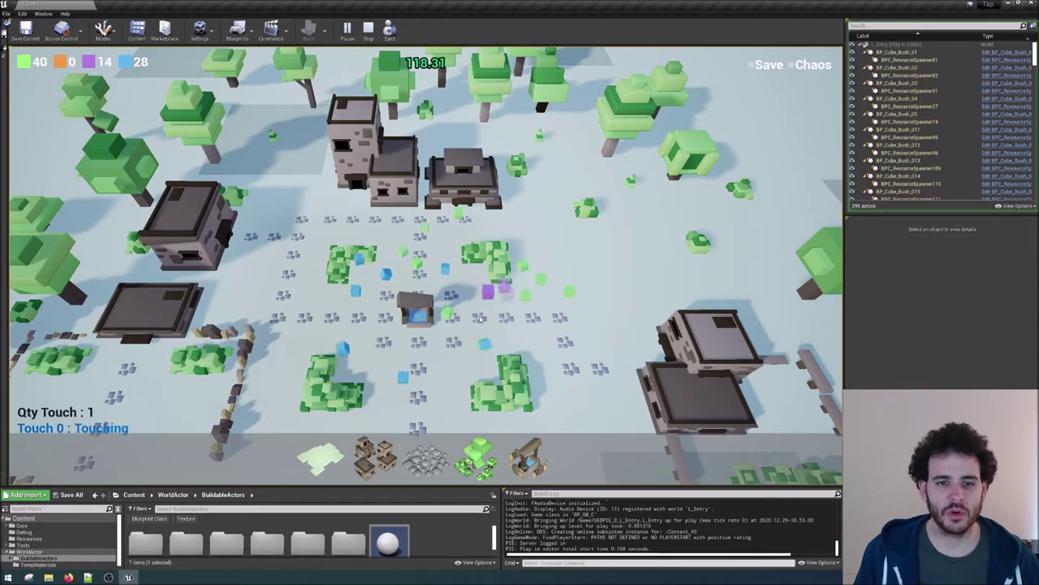
click(479, 320)
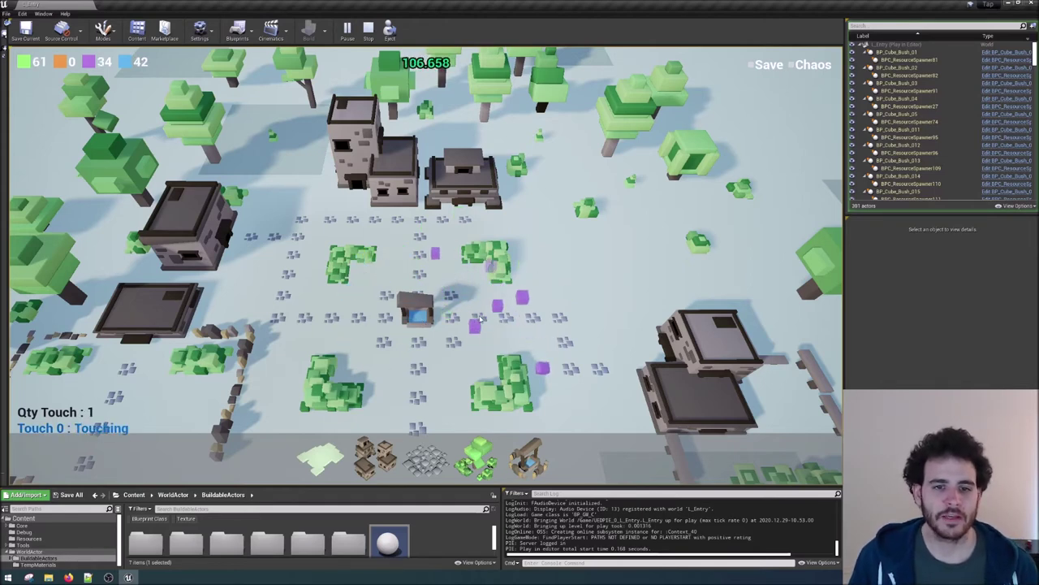
- Collect orange resources from the tall stone house by harvesting it repeatedly
click(389, 192)
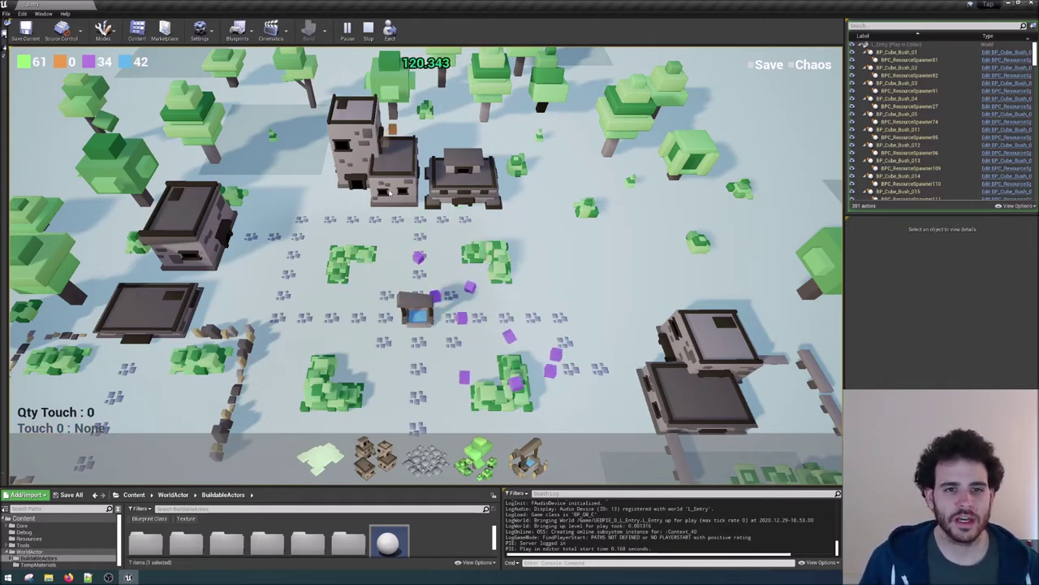
click(390, 192)
click(390, 192)
click(390, 192)
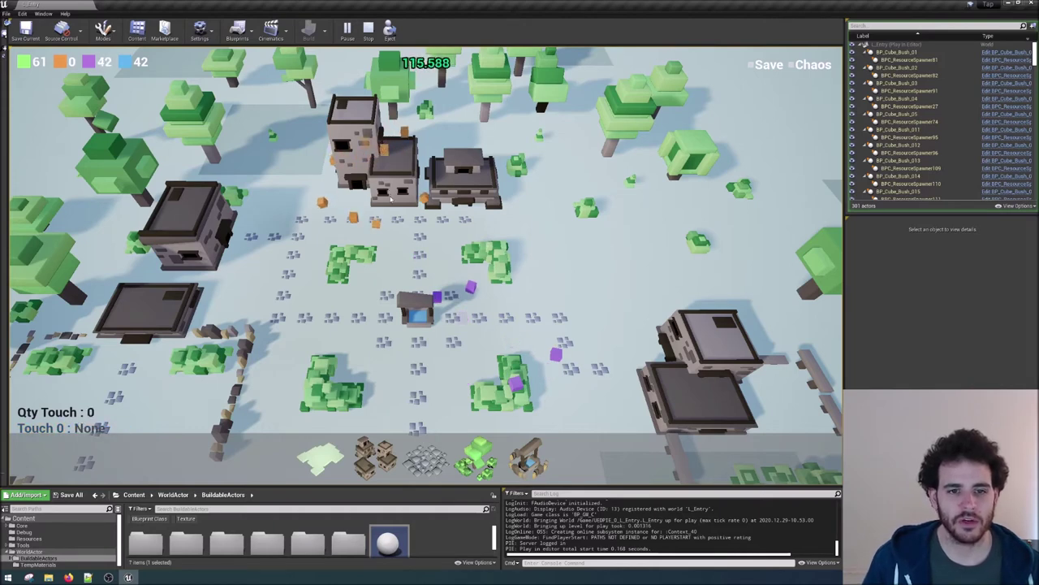
click(390, 192)
- Harvest another round of resources from the bushes, the well, the stone path and the tall house
click(499, 263)
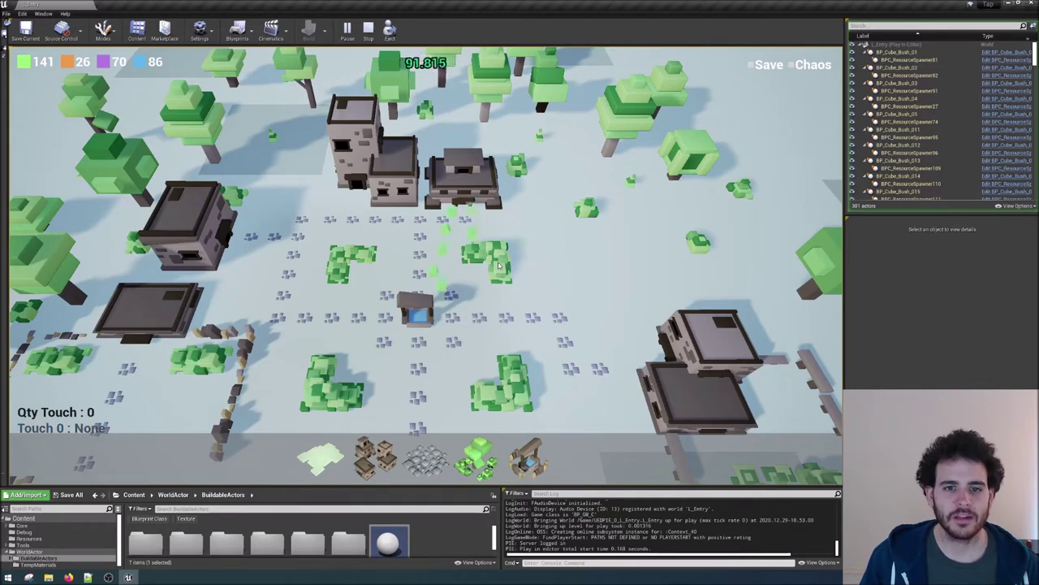
click(421, 315)
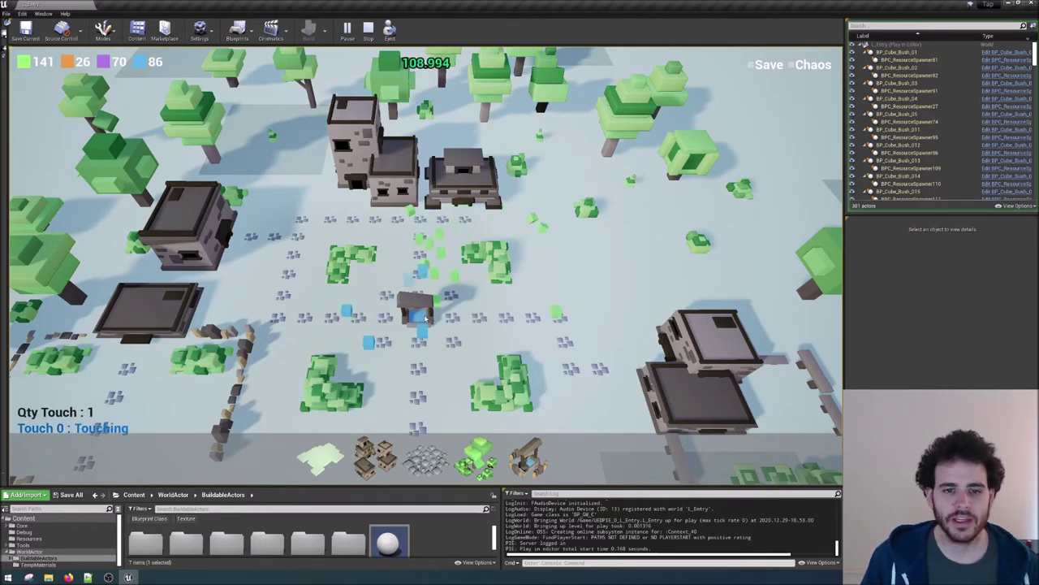
click(422, 317)
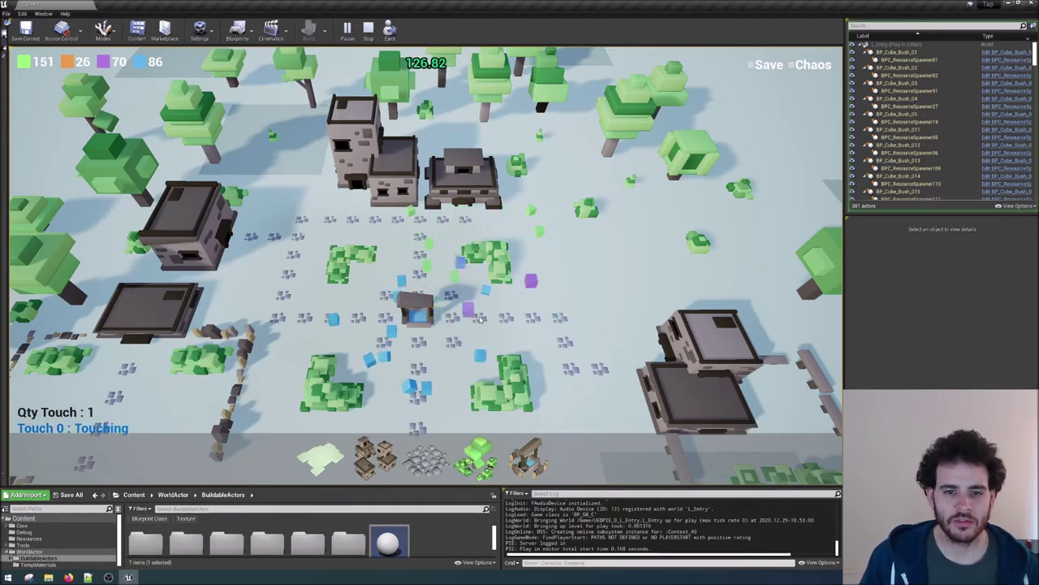
click(481, 320)
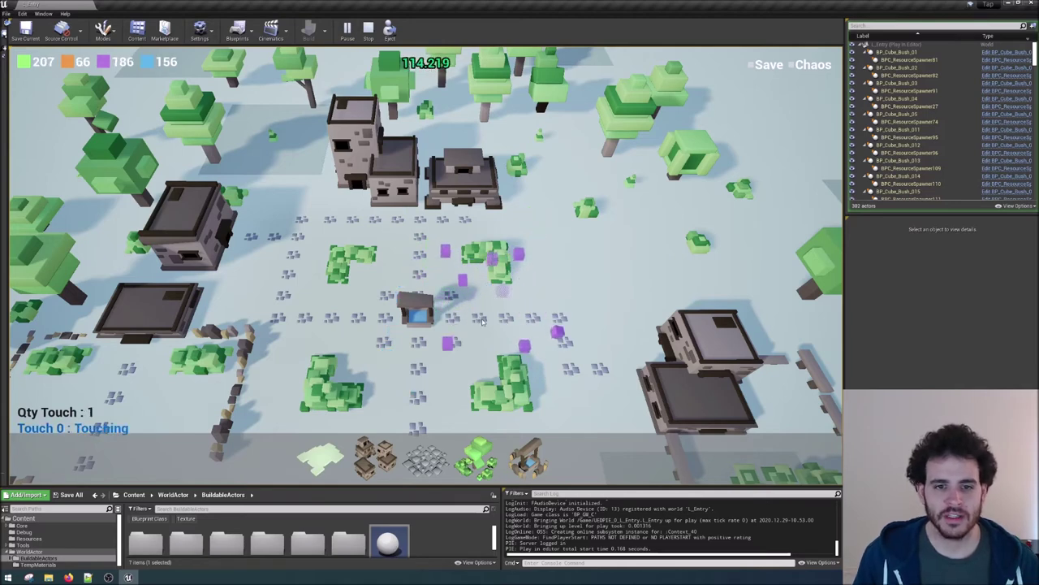
click(481, 321)
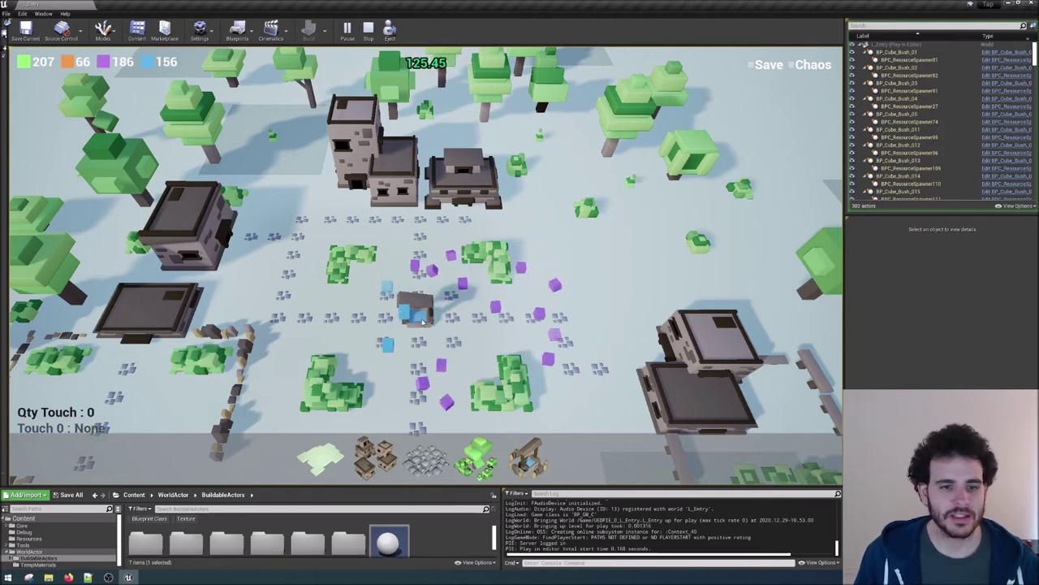
click(422, 321)
click(423, 321)
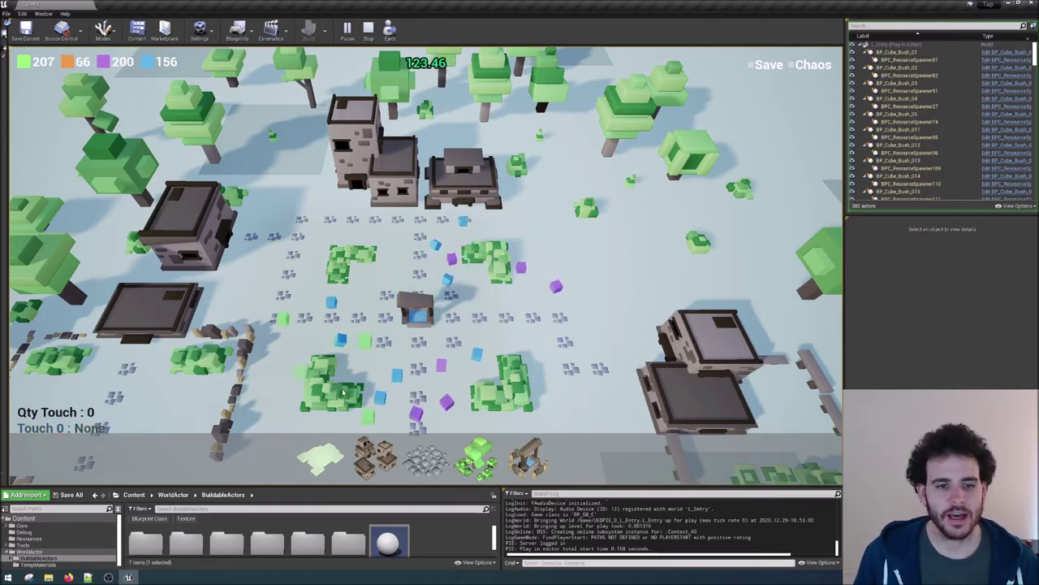
click(343, 393)
click(367, 155)
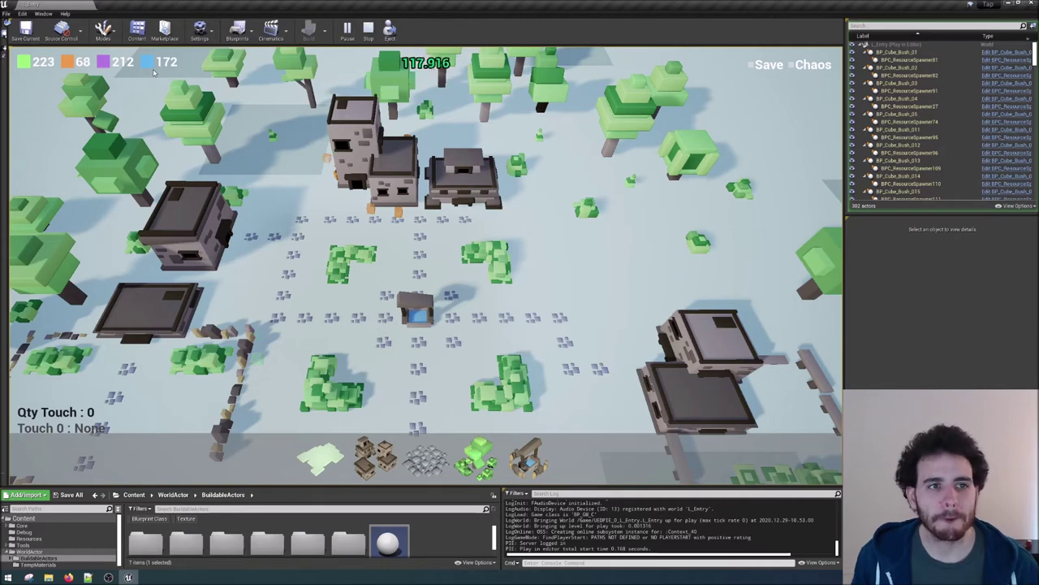
- Build a layered tree and a second plant from the nature category on the open ground beside the L-shaped bush
click(477, 459)
drag(448, 459, 567, 294)
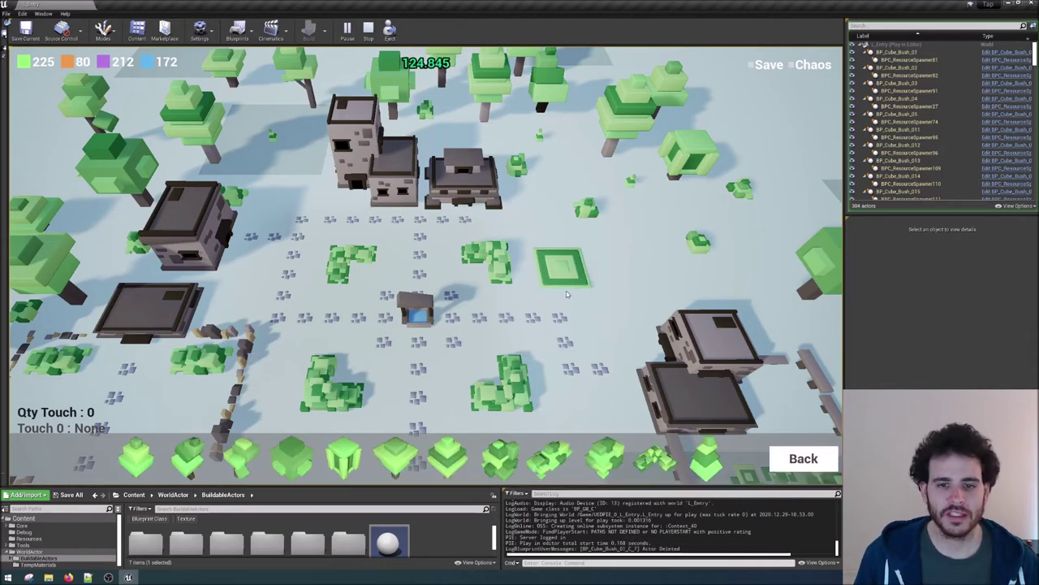
click(567, 294)
click(558, 268)
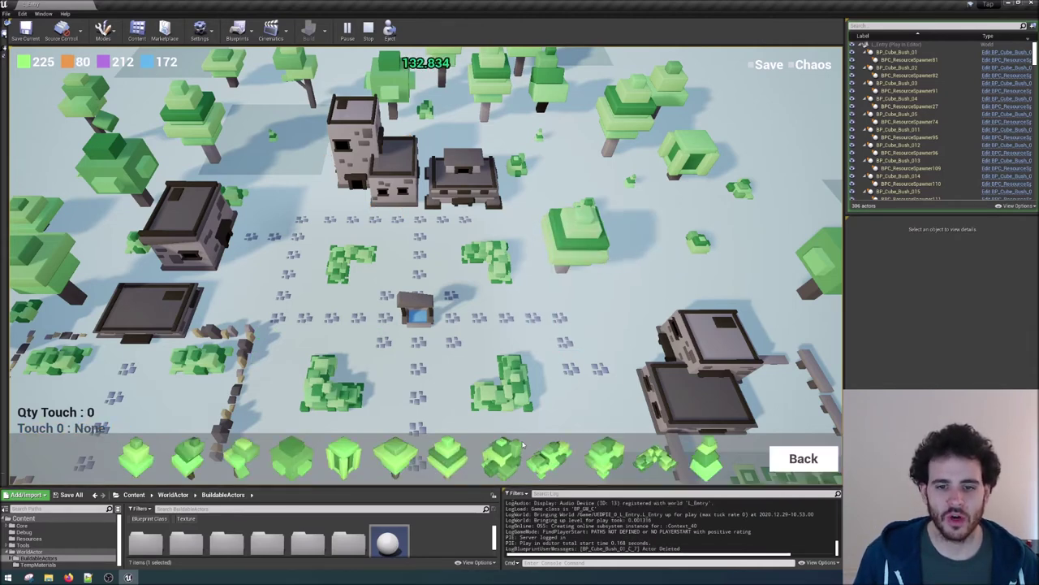
click(502, 457)
click(626, 299)
click(632, 302)
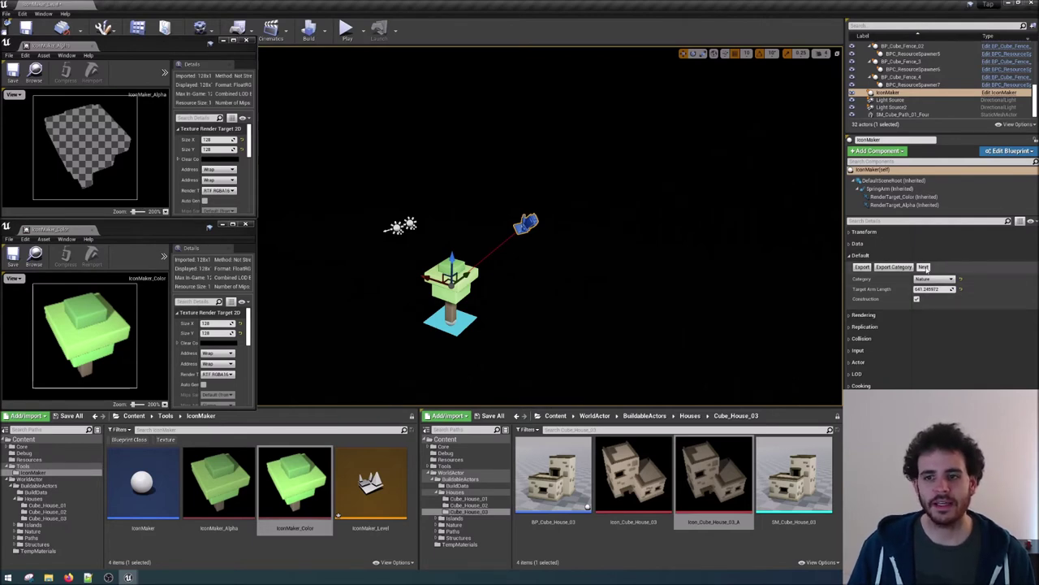
- Cycle the IconMaker through several of the Nature category's objects to preview their icons
click(924, 267)
click(923, 267)
click(923, 267)
click(924, 267)
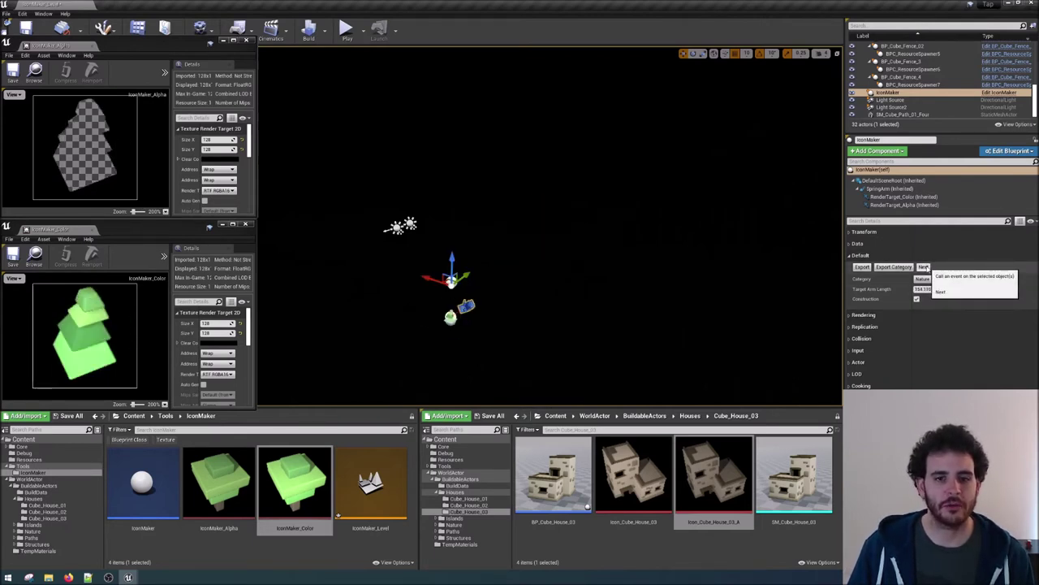
click(924, 267)
click(923, 267)
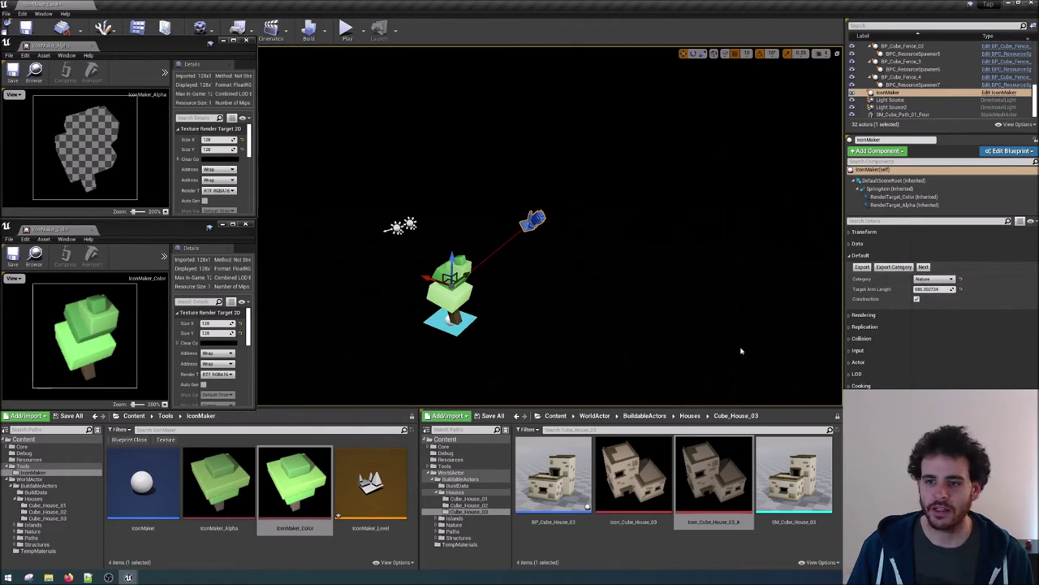
- Select the Icon_Cube_House_03_A texture, and switch the IconMaker category to Houses and advance to the next house
click(646, 460)
click(682, 472)
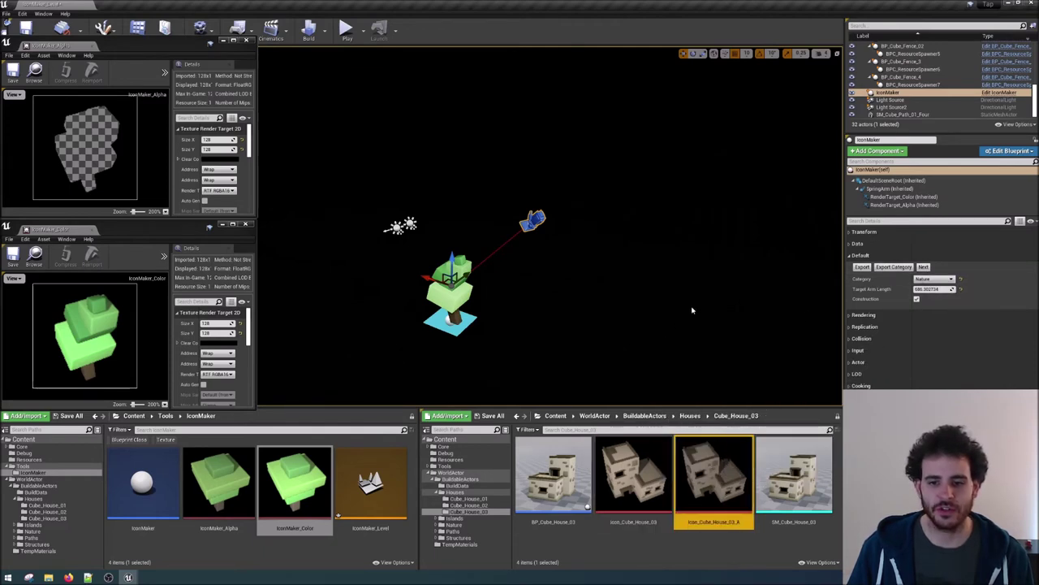
click(934, 279)
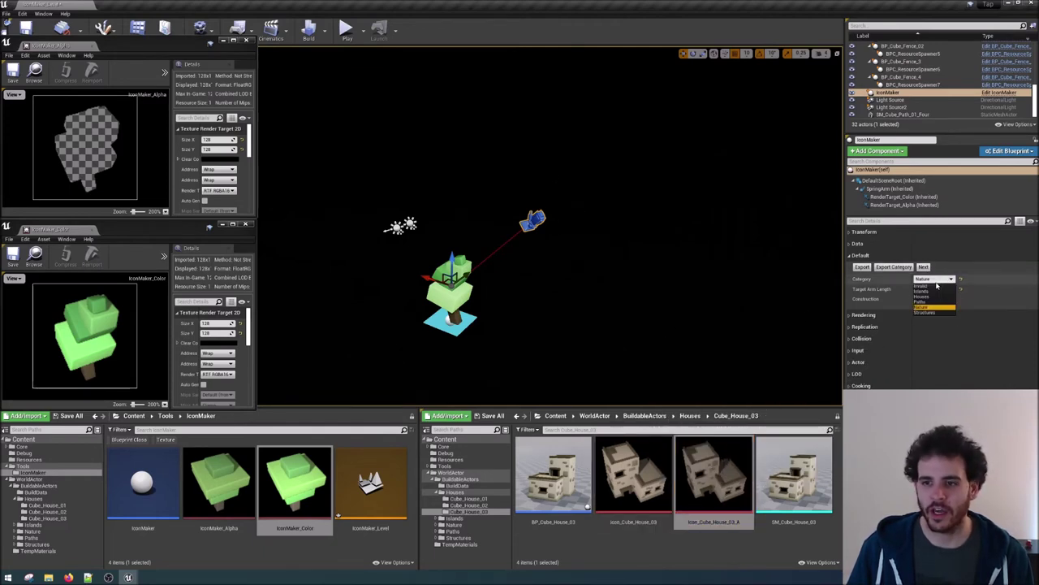
click(922, 296)
click(925, 268)
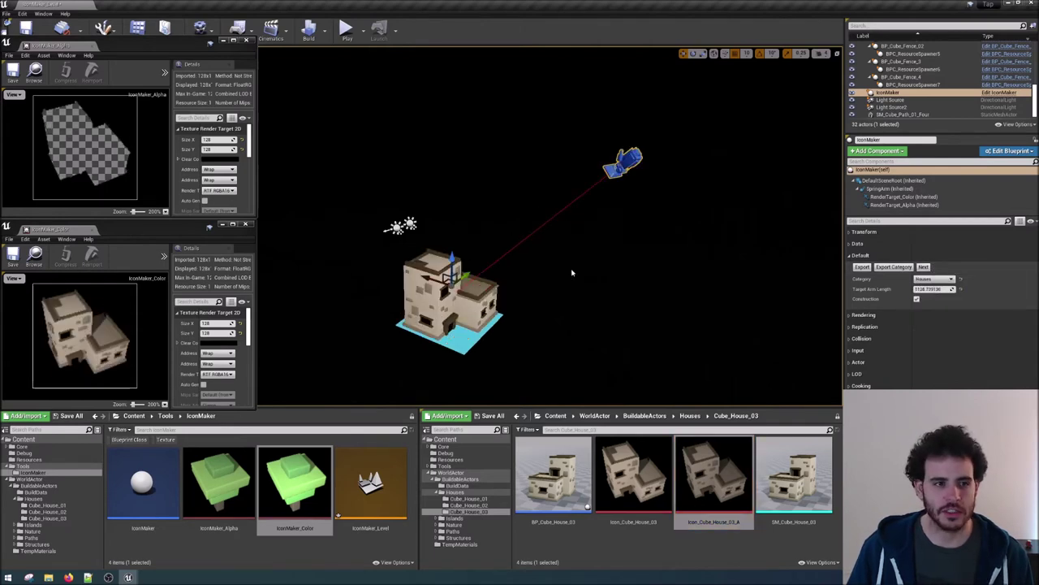
- Reframe the house icon by rotating the IconMaker about its vertical axis, lowering it and shortening its target arm length
drag(933, 289, 946, 289)
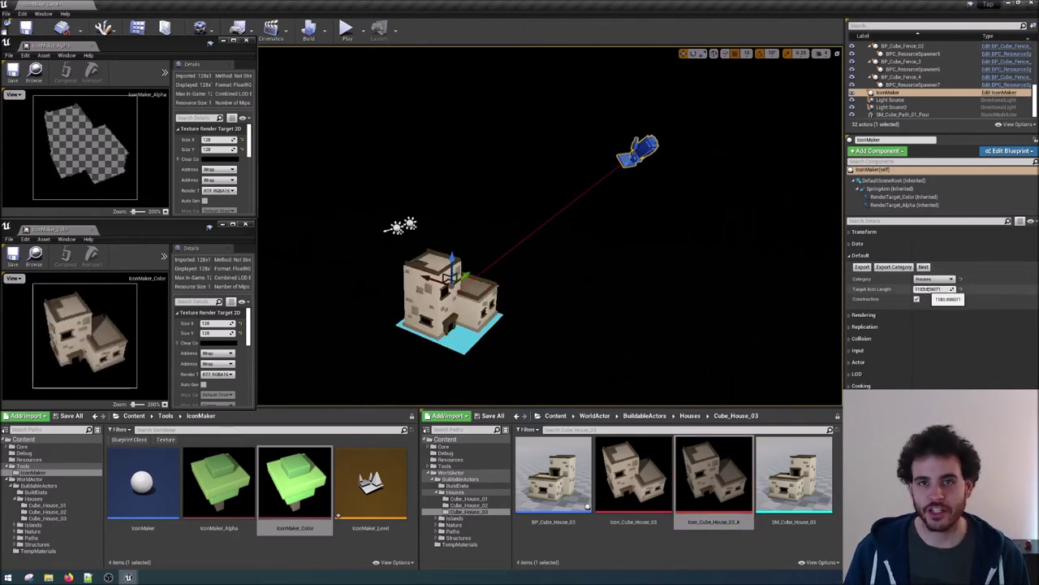
mouse_move(927, 290)
mouse_down()
mouse_move(958, 289)
mouse_move(914, 289)
mouse_move(938, 289)
mouse_up()
key(e)
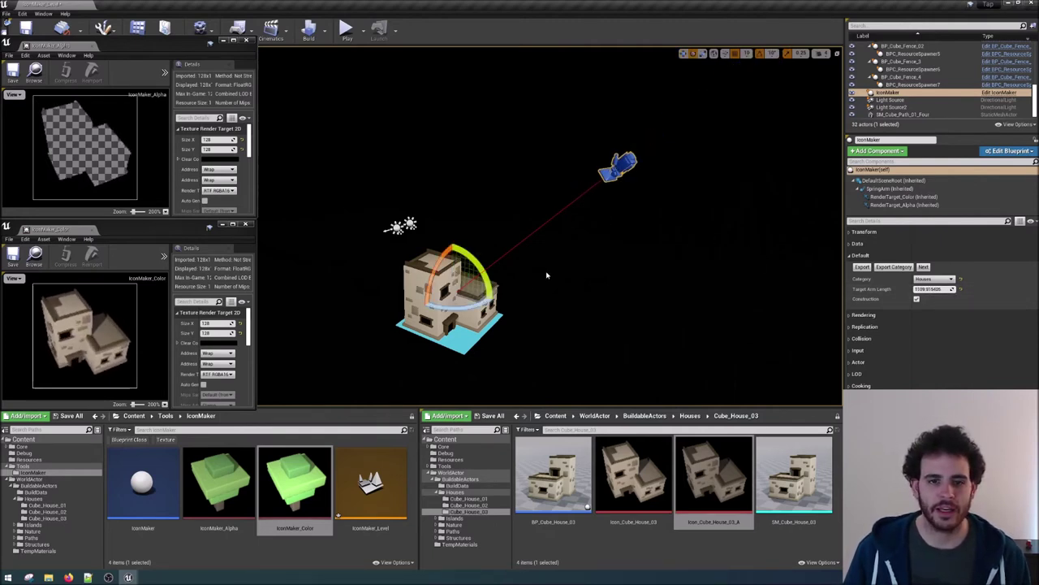
drag(466, 304, 418, 310)
key(w)
drag(454, 272, 452, 306)
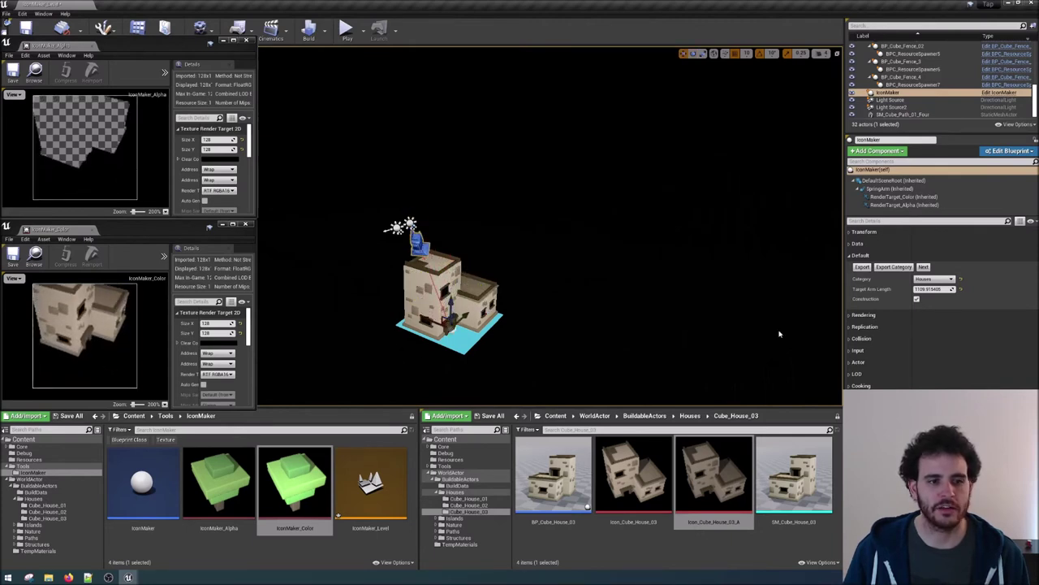
drag(938, 289, 912, 289)
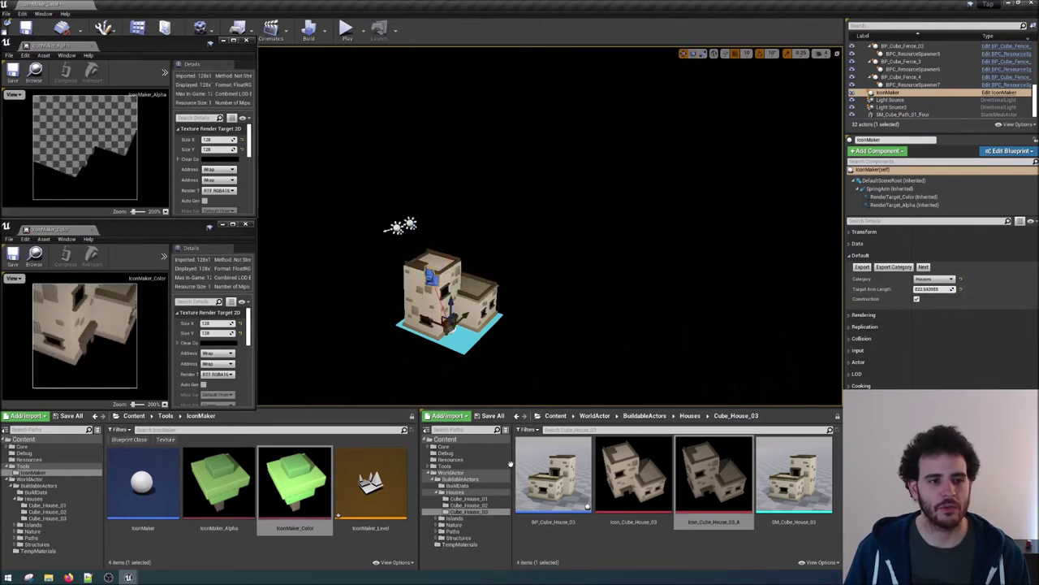
- Reselect the IconMaker in the scene and export the currently framed house icon to the Cube_House_03 textures
click(602, 341)
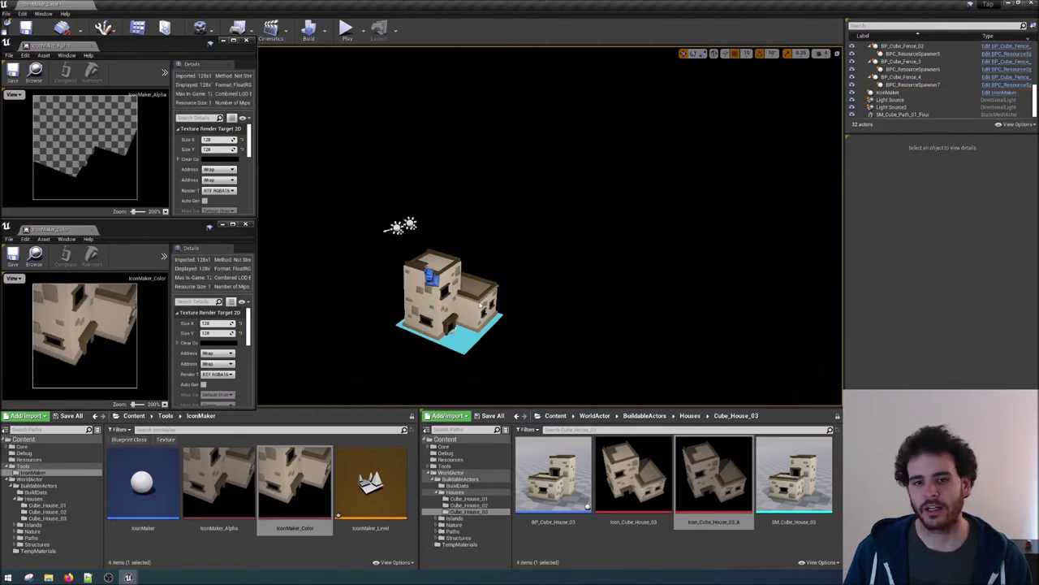
click(440, 287)
click(439, 279)
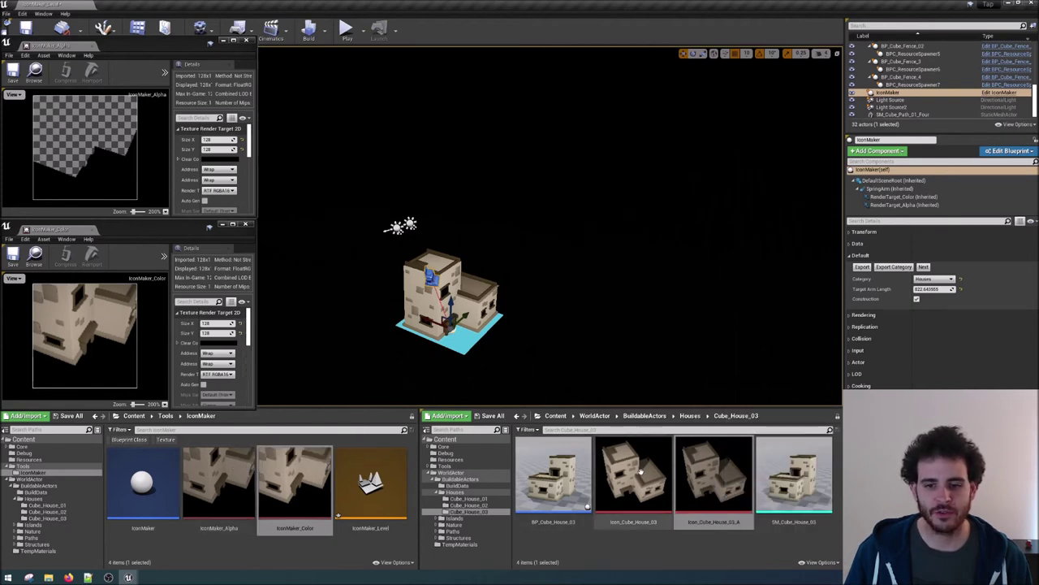
mouse_move(697, 476)
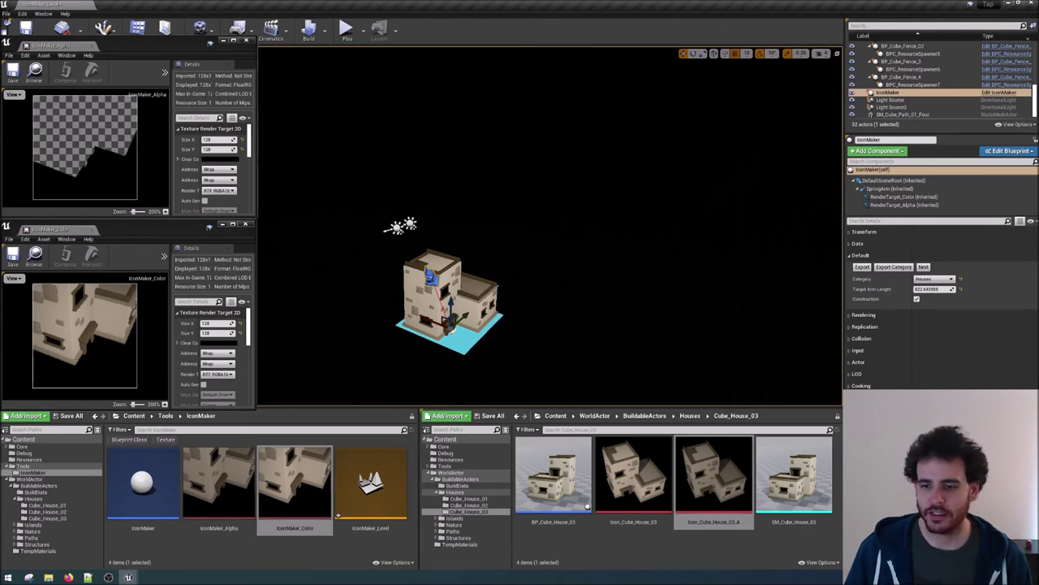
click(862, 267)
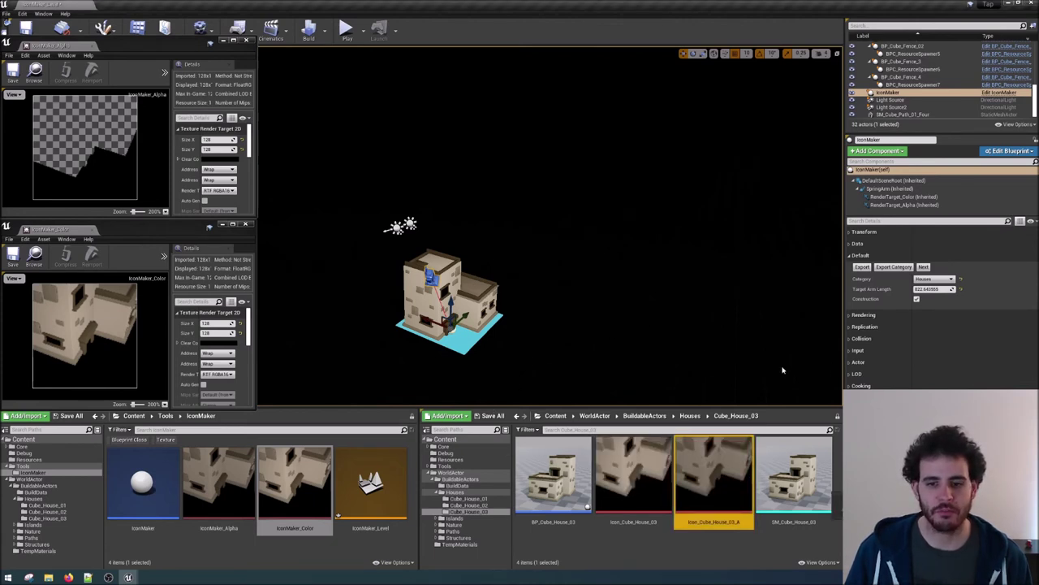
- Examine the exported Icon_Cube_House_03 and Icon_Cube_House_03_A textures in the Cube_House_03 folder
click(637, 496)
click(742, 475)
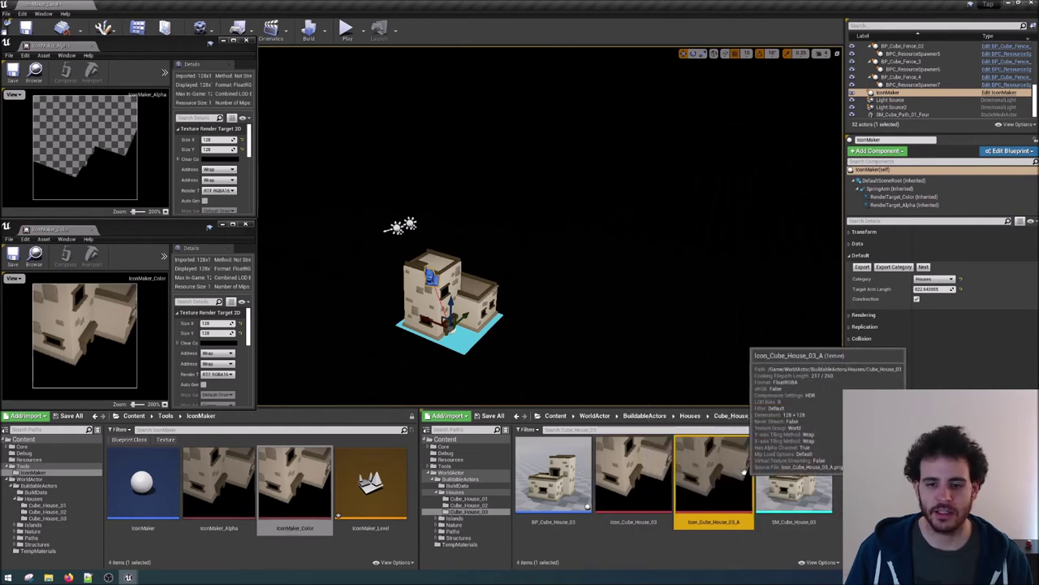
click(656, 510)
click(712, 499)
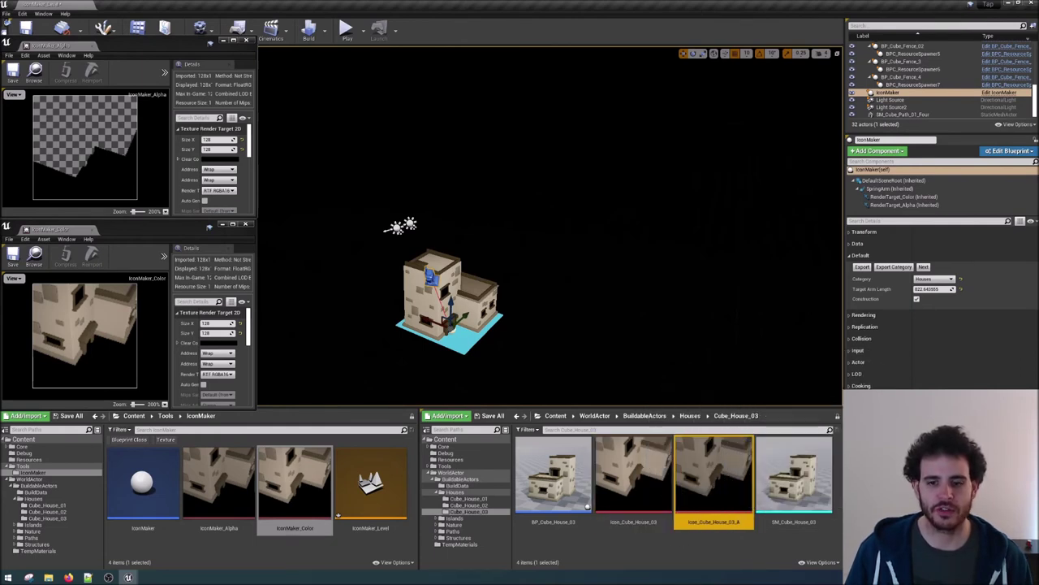
click(576, 497)
click(705, 557)
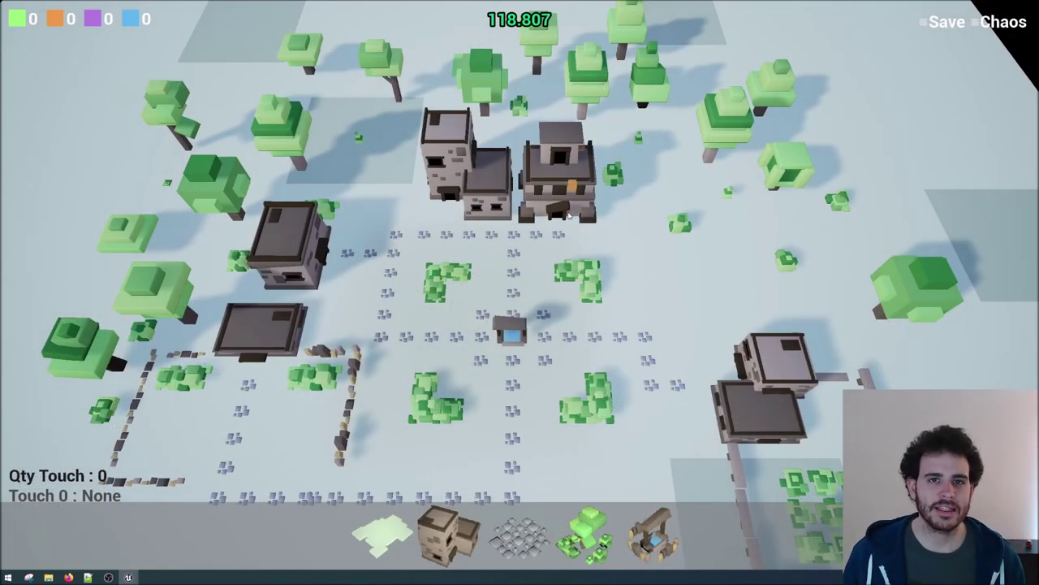
- Harvest resources from the house at the top centre of the village, and trigger Chaos
click(569, 213)
click(569, 215)
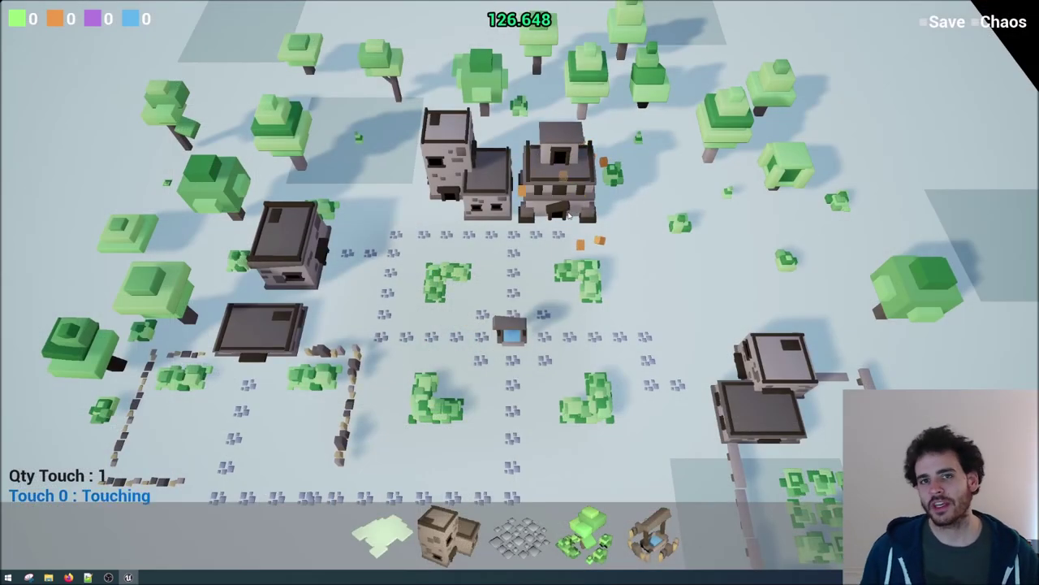
click(998, 29)
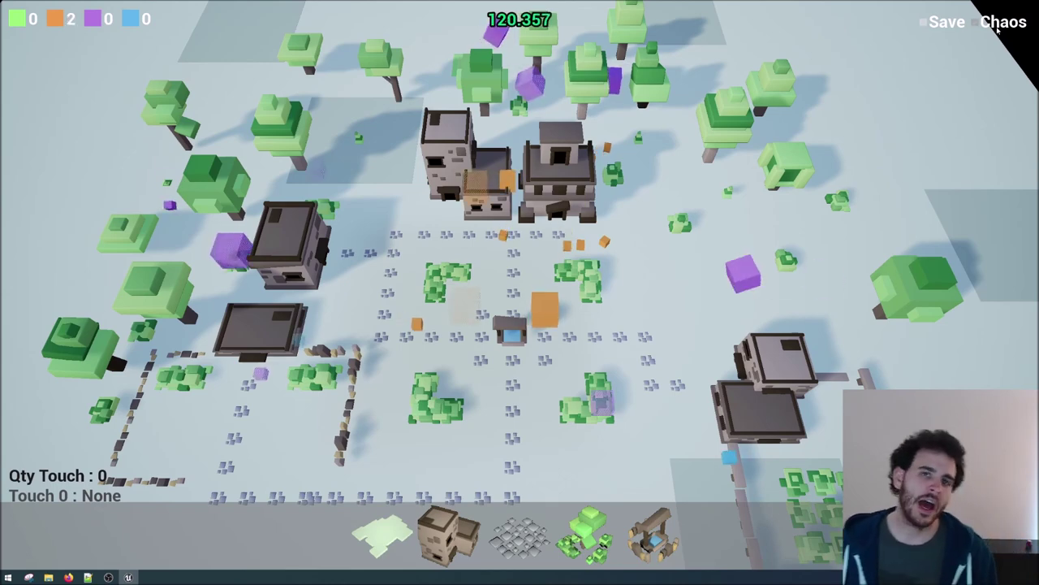